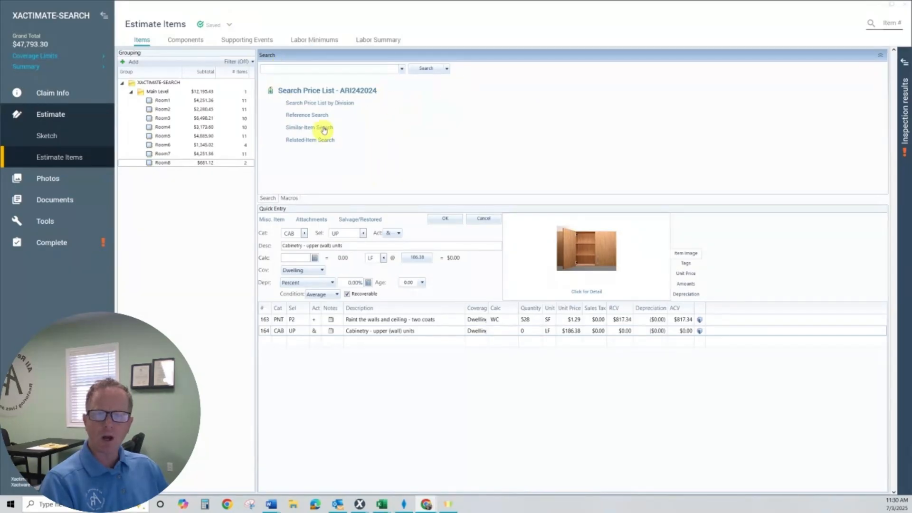
# - Search the price list for "cabinet" and open the list of matching items
pyautogui.click(275, 70)
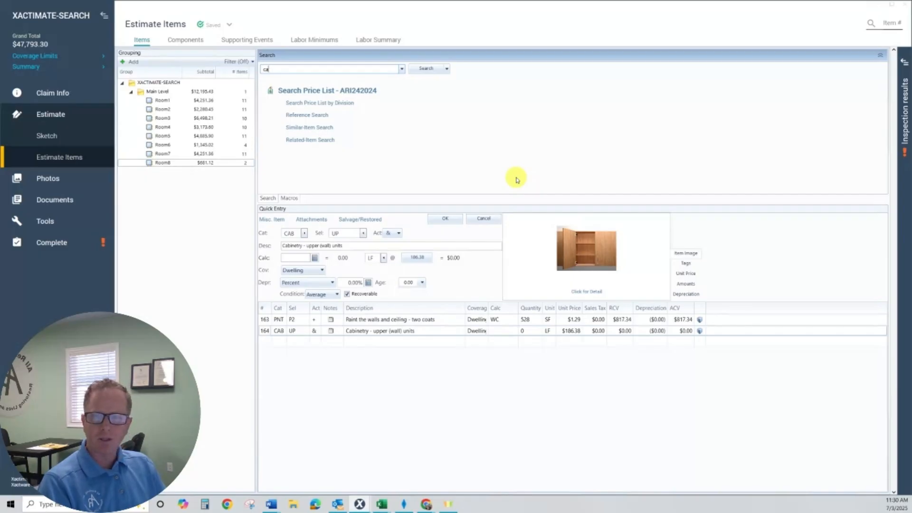
pyautogui.write('inet')
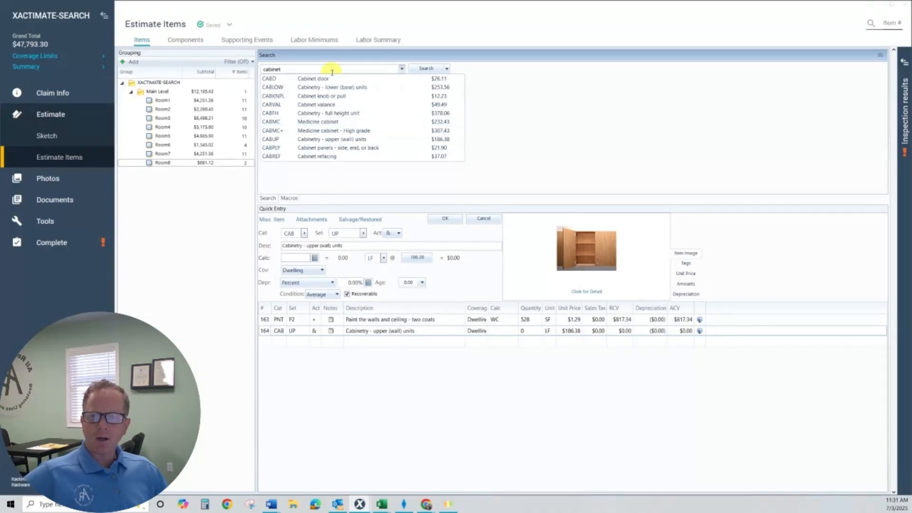
pyautogui.click(513, 103)
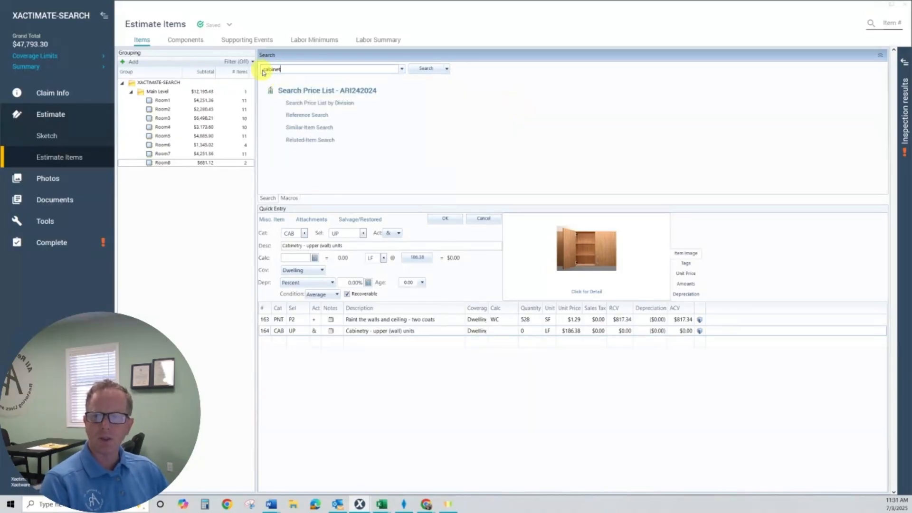
pyautogui.click(427, 70)
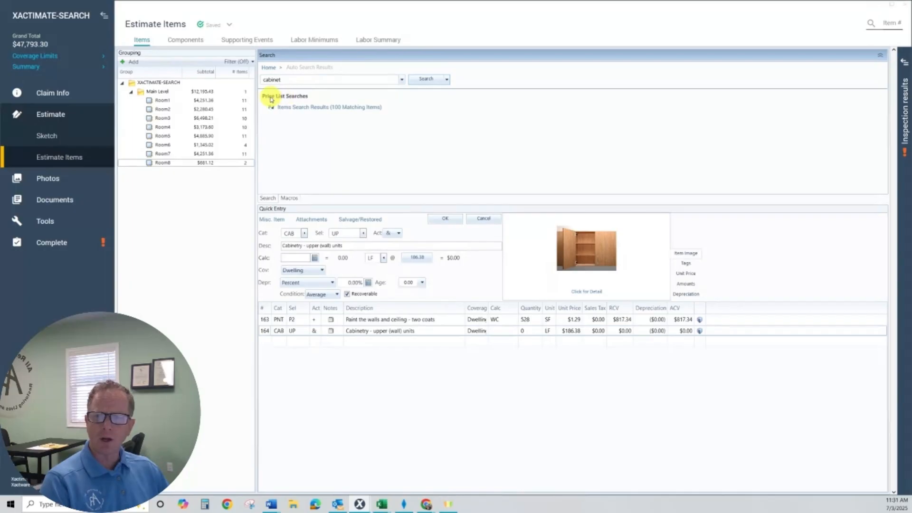
pyautogui.click(296, 108)
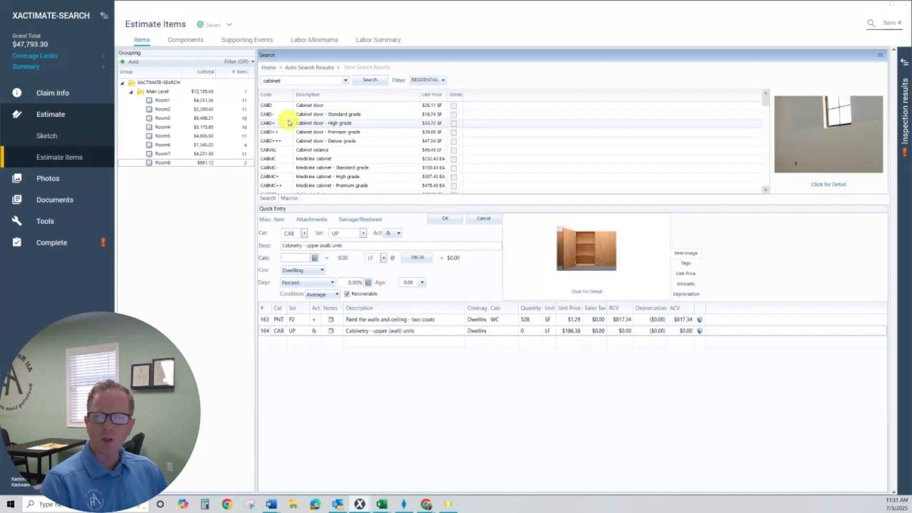
# - Look through the cabinet search results and select the Clean cabinet valance item to view its image
pyautogui.scroll(-1, 320, 140)
pyautogui.scroll(-8, 321, 140)
pyautogui.scroll(-10, 320, 140)
pyautogui.scroll(-5, 320, 141)
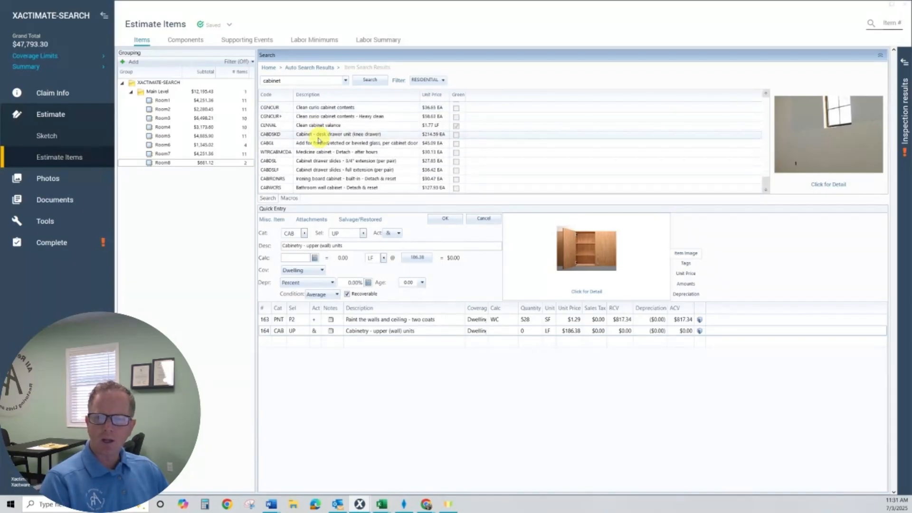
pyautogui.click(319, 126)
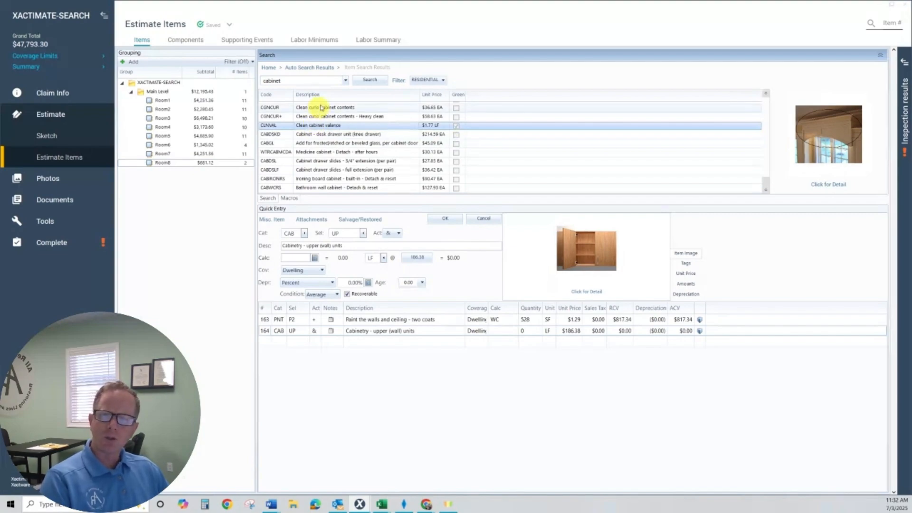
pyautogui.click(475, 77)
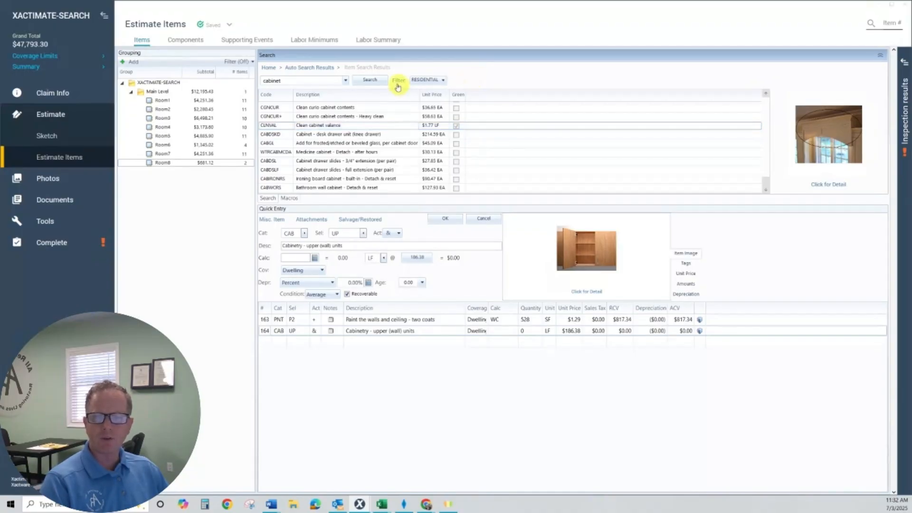
# - Open the Kitchen-Dining reference search, pick the upper cabinets in the illustration and list the Cabinets - Upper items
pyautogui.click(268, 69)
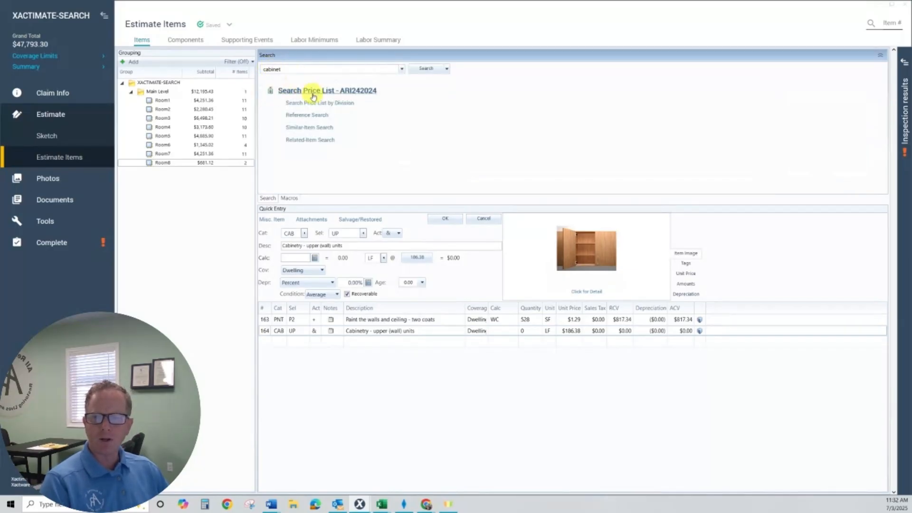
pyautogui.click(299, 117)
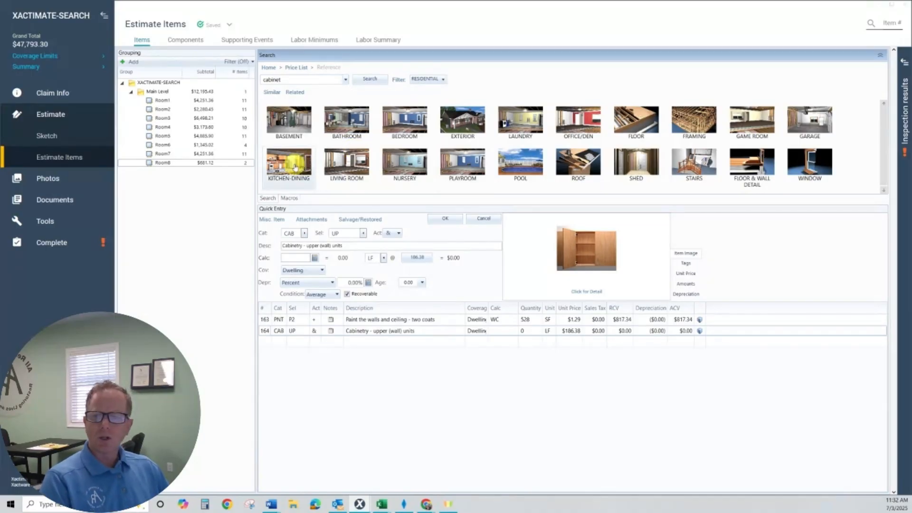
pyautogui.click(286, 166)
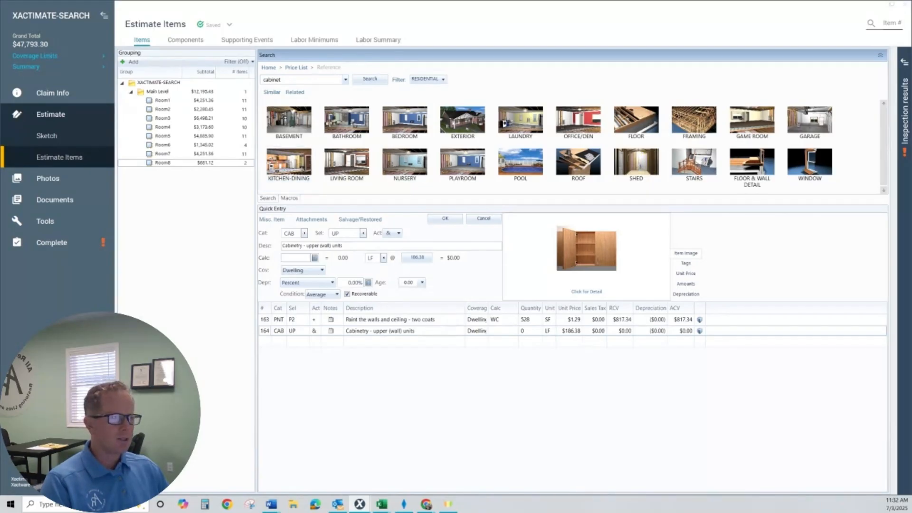
pyautogui.moveTo(597, 177); pyautogui.dragTo(565, 45)
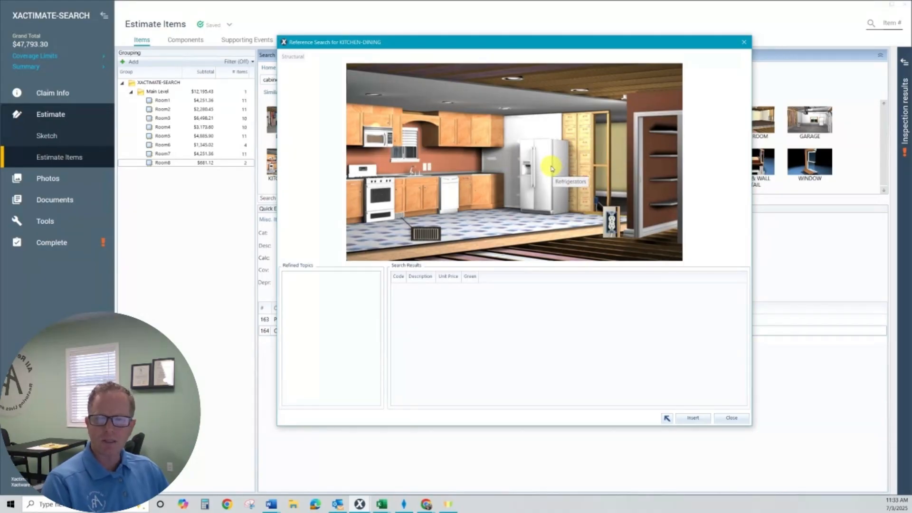
pyautogui.click(422, 120)
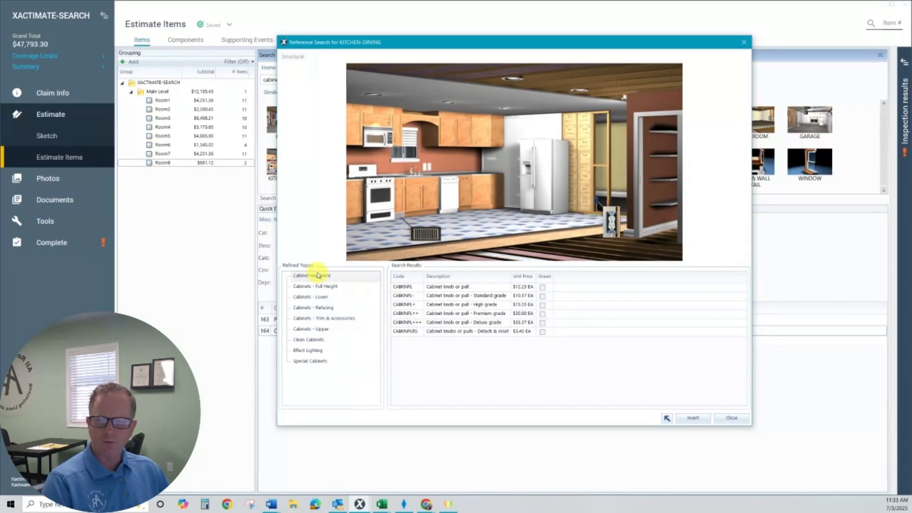
pyautogui.click(306, 330)
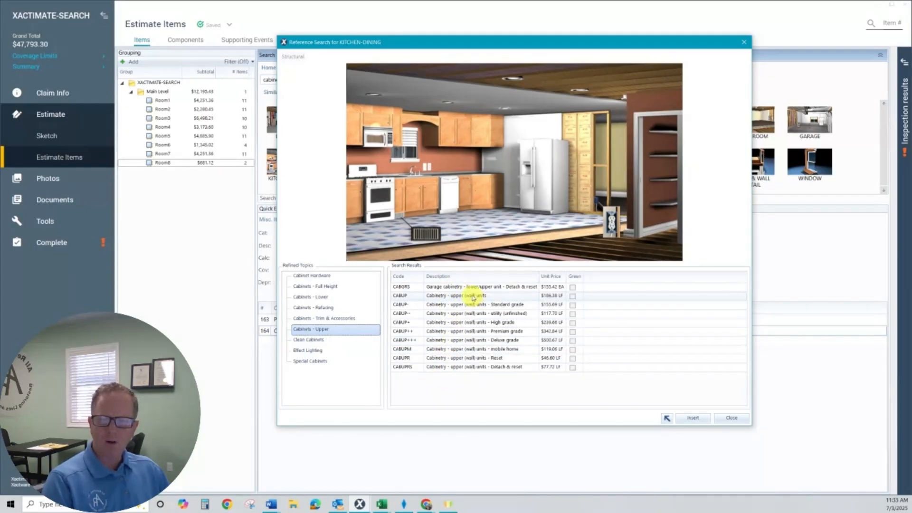
# - Insert the Cabinet valance item from Cabinets - Trim & Accessories into the estimate and close the reference search
pyautogui.click(325, 318)
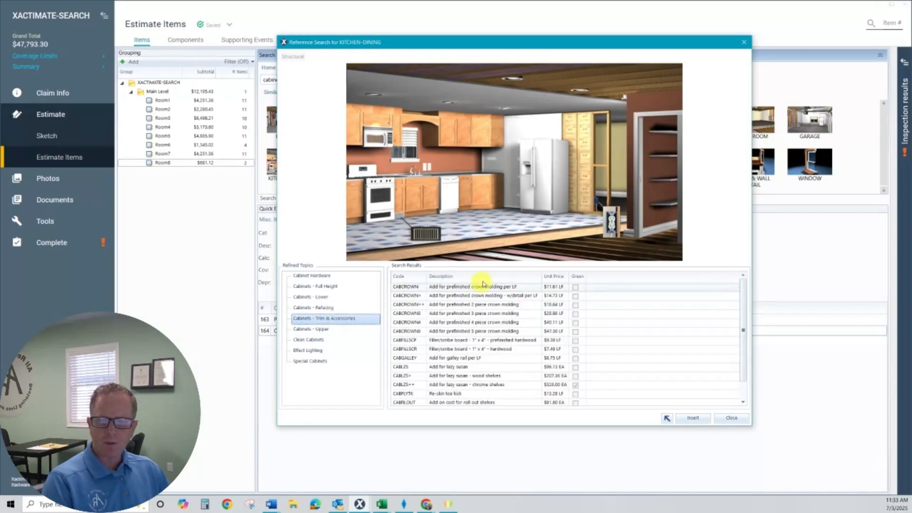
pyautogui.scroll(-1, 483, 349)
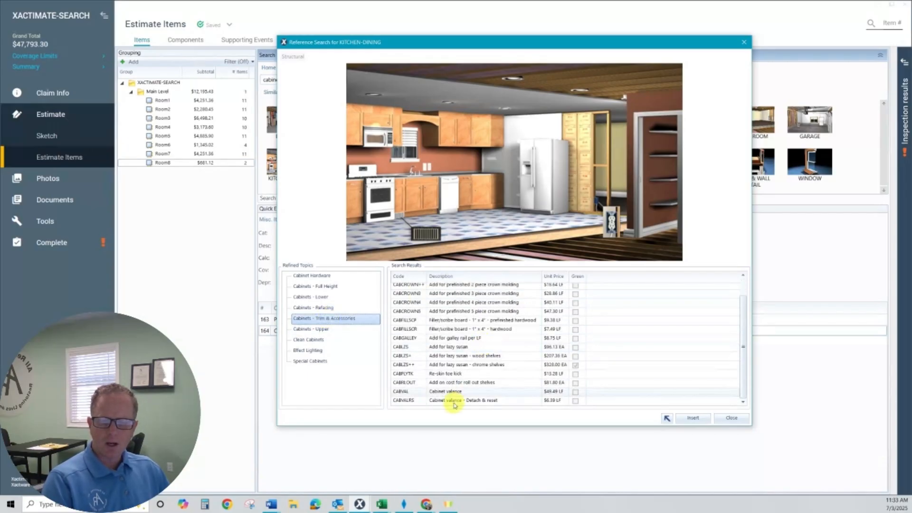
pyautogui.click(412, 392)
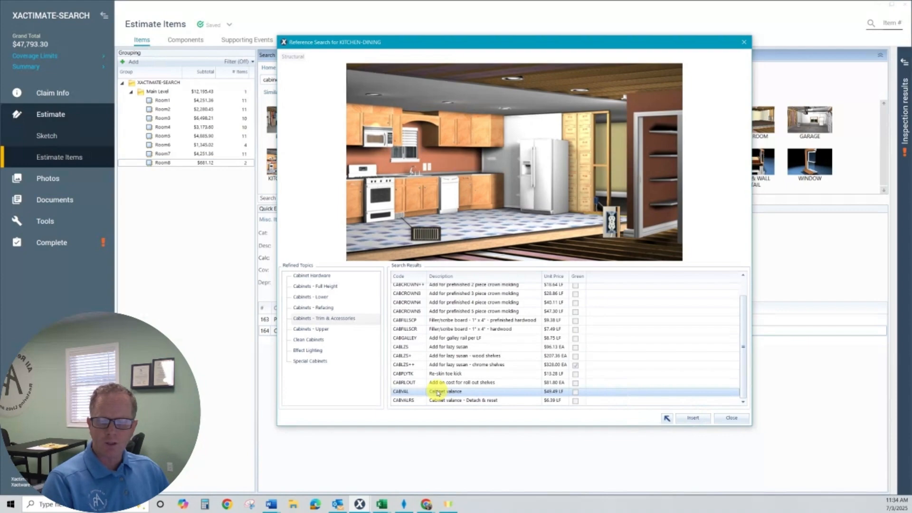
pyautogui.click(696, 420)
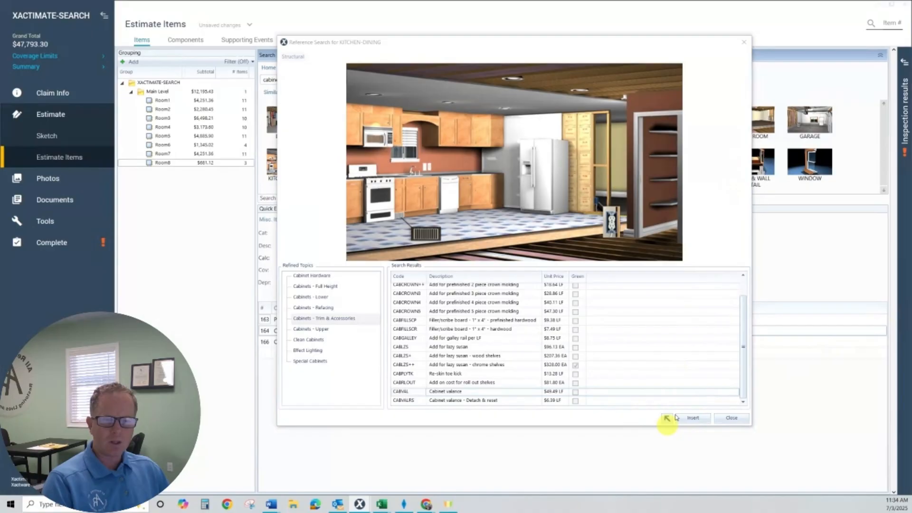
pyautogui.click(744, 43)
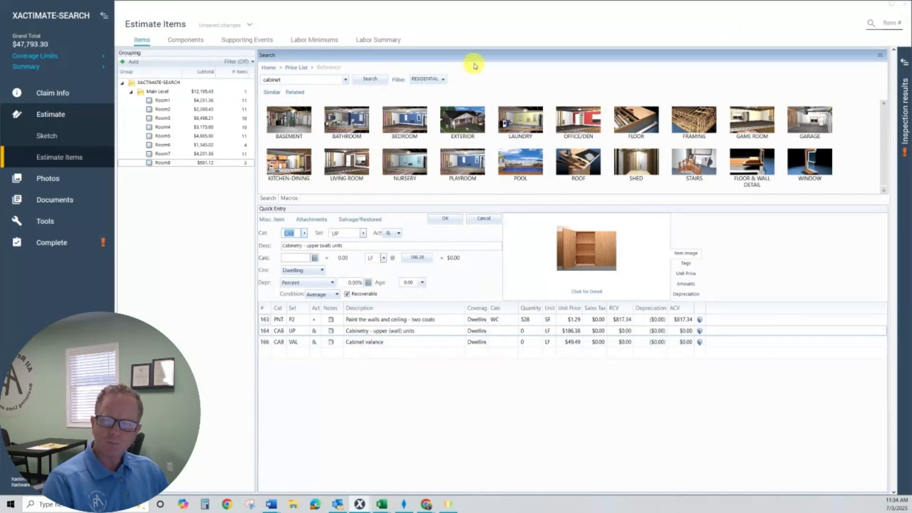
# - Run a Similar-Item Search on the Cabinet valance line item and review the listed wall cabinet alternatives
pyautogui.click(268, 69)
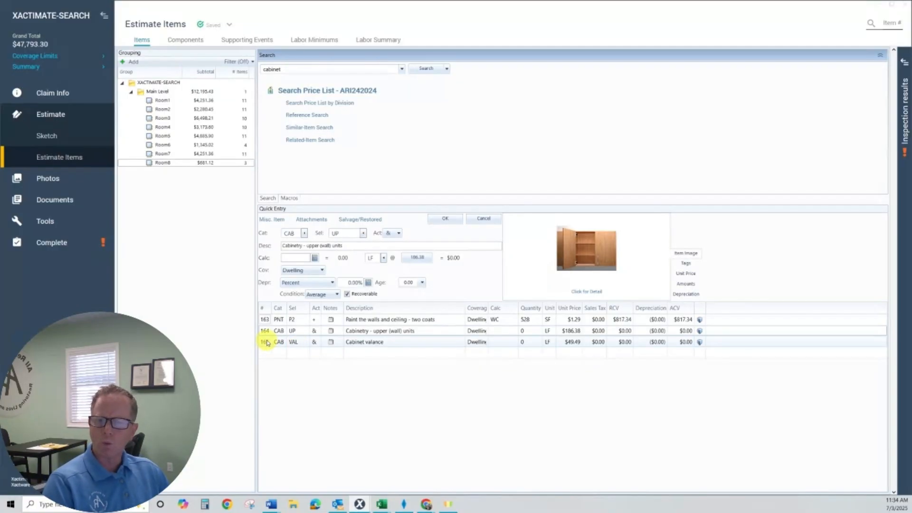
pyautogui.click(267, 342)
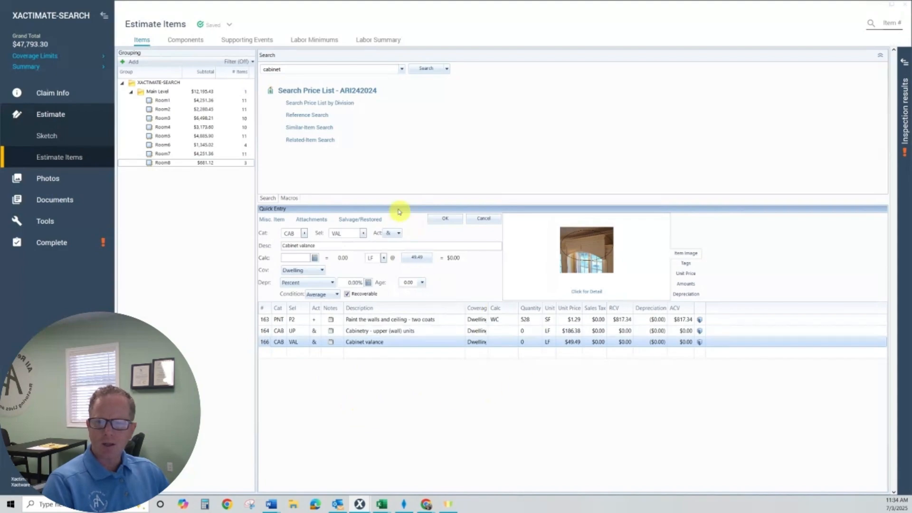
pyautogui.click(308, 127)
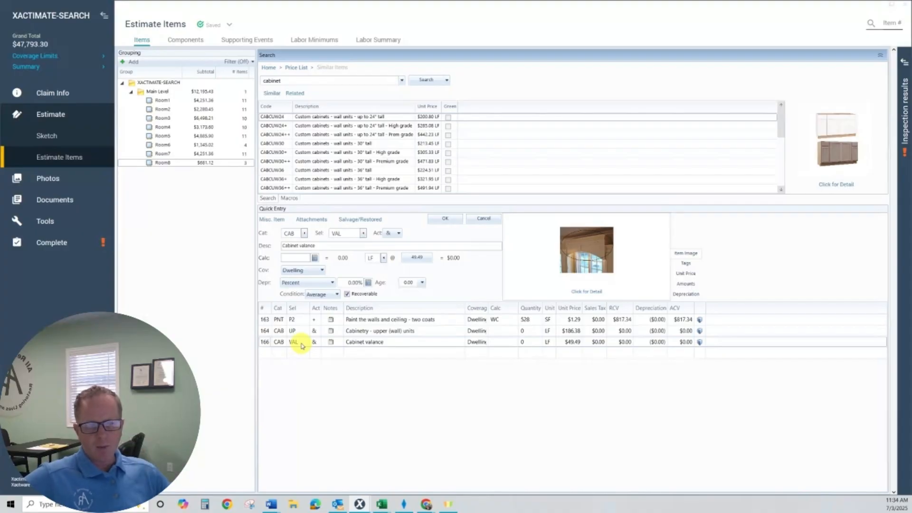
pyautogui.scroll(-3, 352, 144)
pyautogui.scroll(-2, 351, 144)
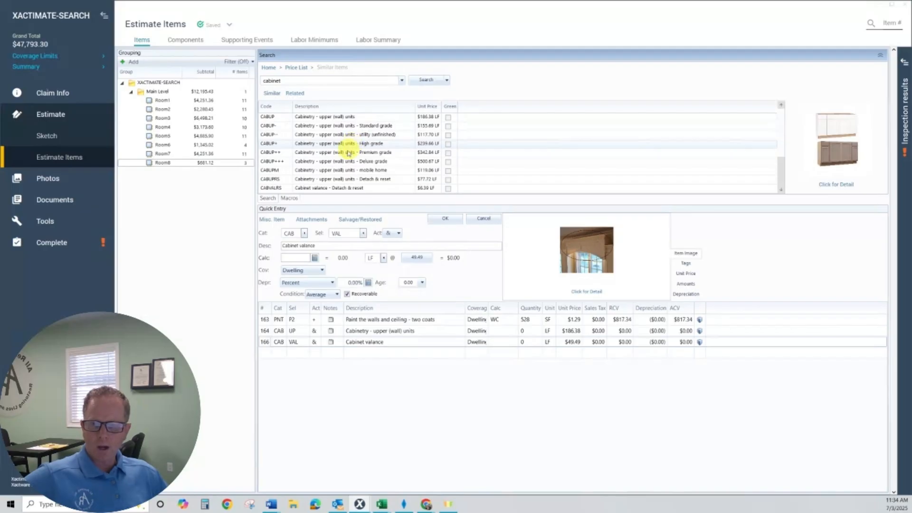
pyautogui.scroll(2, 312, 181)
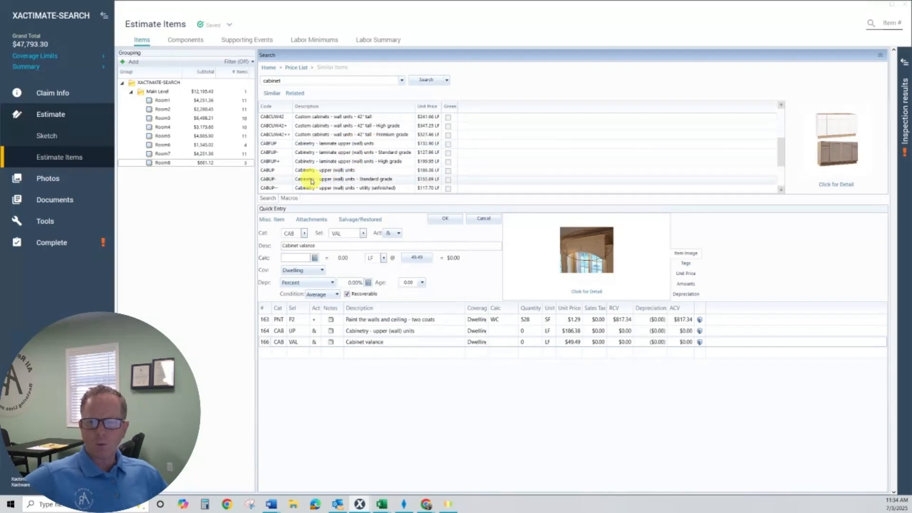
pyautogui.scroll(3, 313, 178)
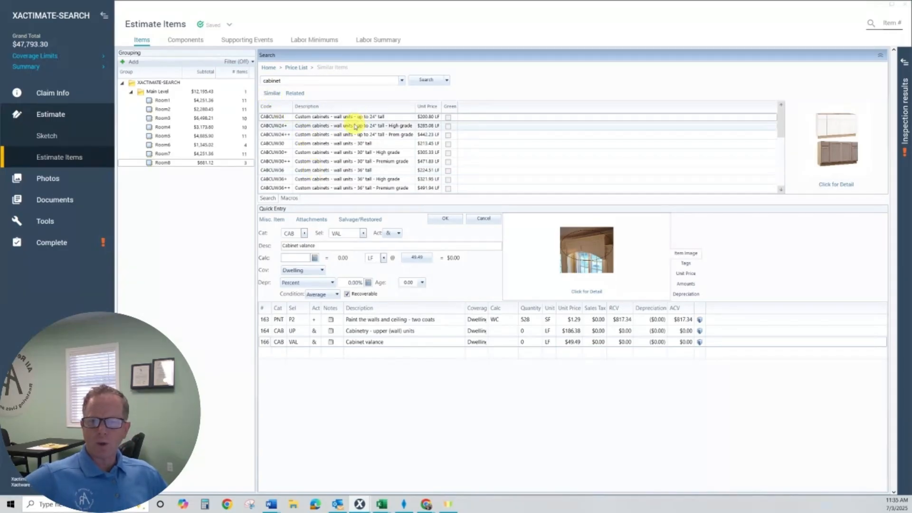
pyautogui.scroll(-5, 339, 133)
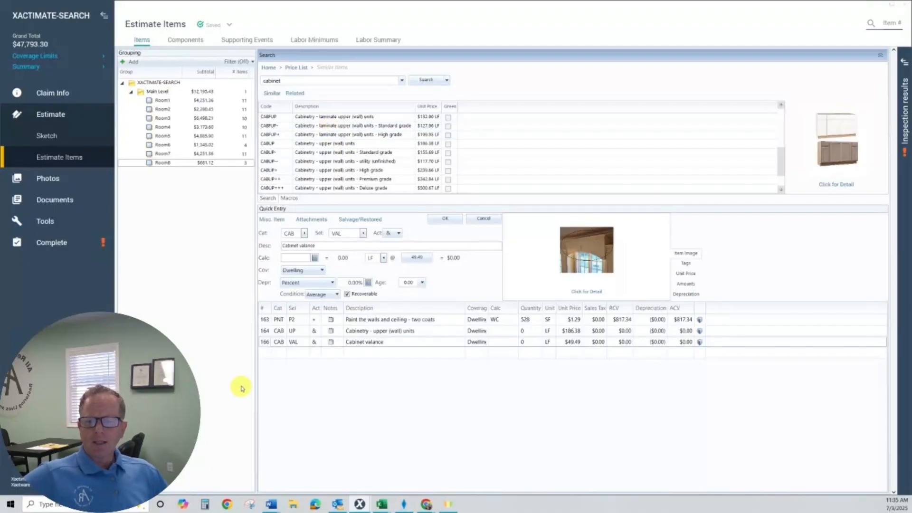
# - Run a Related-Item Search on the Cabinet valance line item and view the upper (wall) units and full height unit images
pyautogui.click(266, 345)
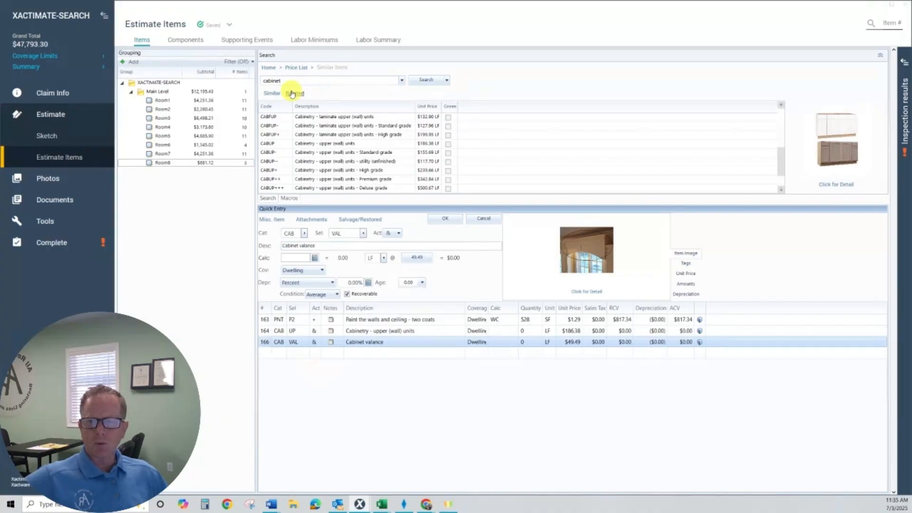
pyautogui.click(269, 68)
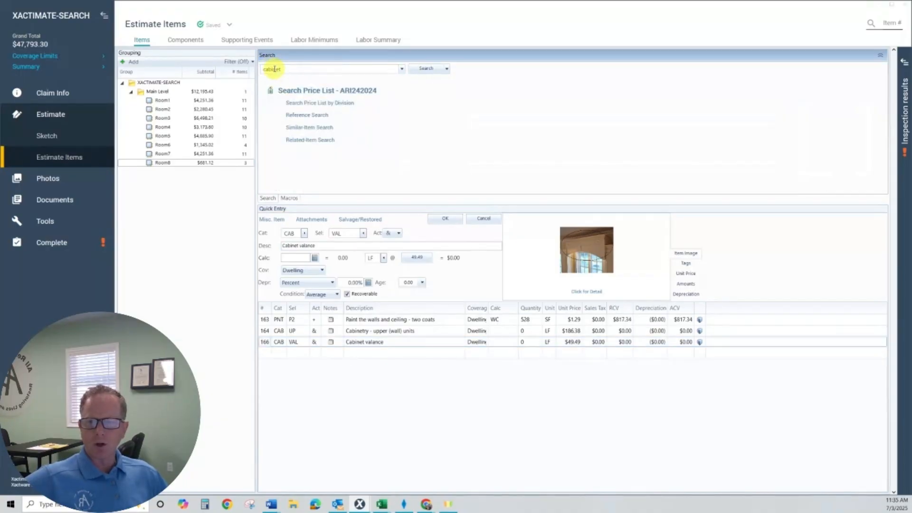
pyautogui.click(301, 141)
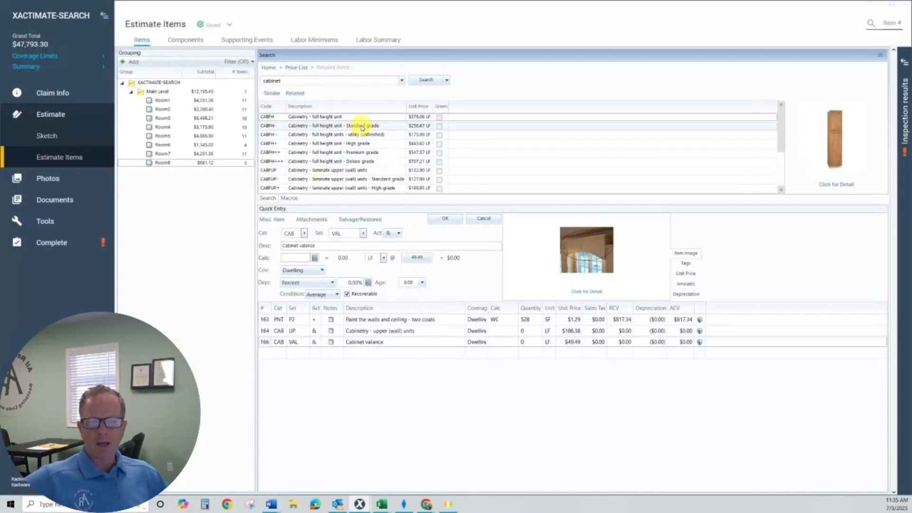
pyautogui.scroll(-2, 362, 128)
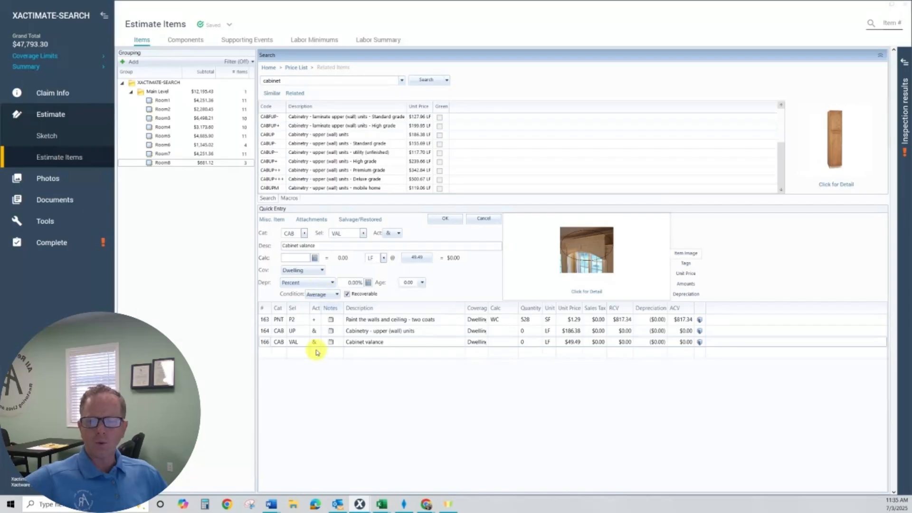
pyautogui.click(269, 135)
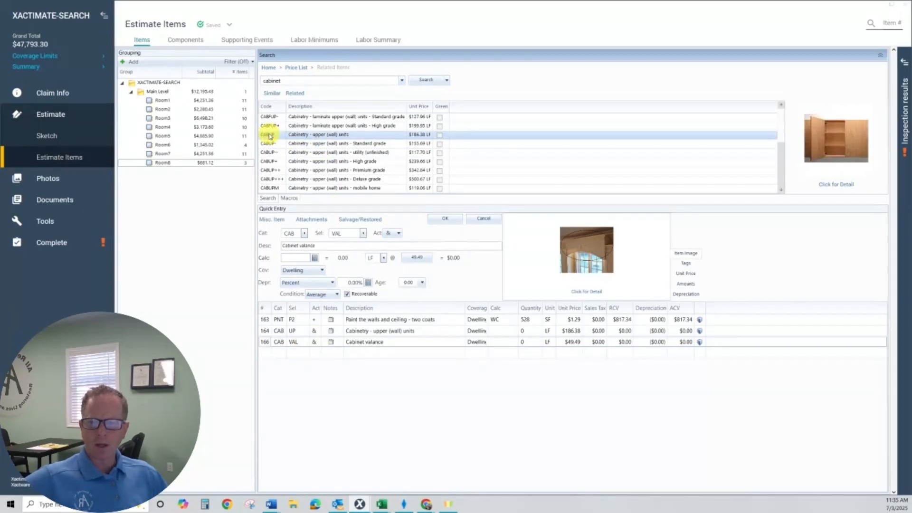
pyautogui.scroll(2, 366, 143)
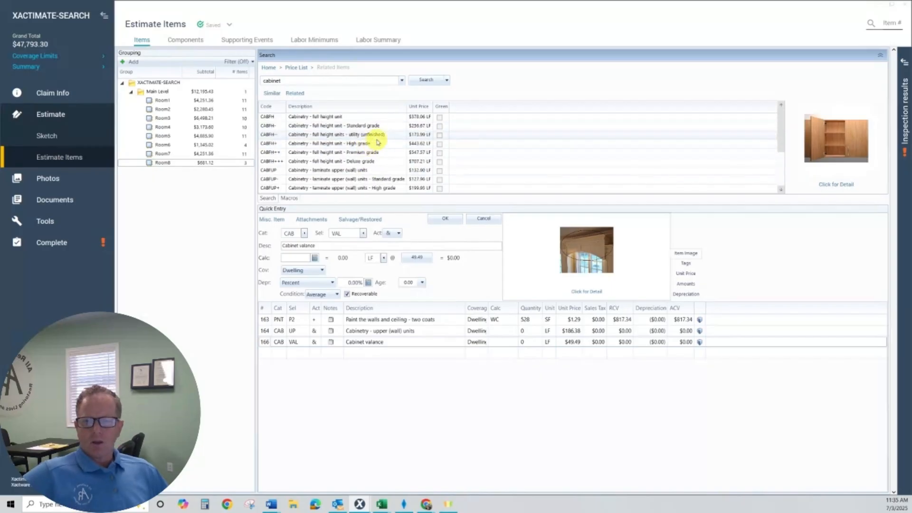
pyautogui.click(280, 116)
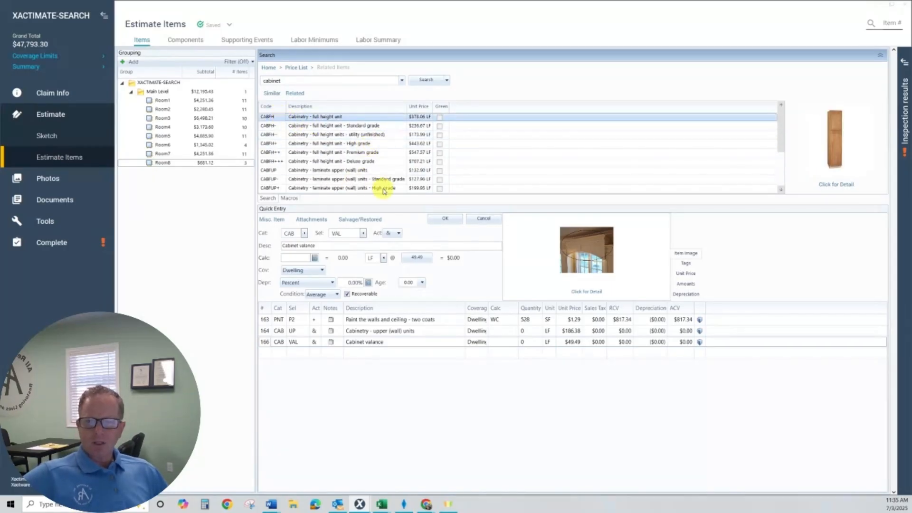